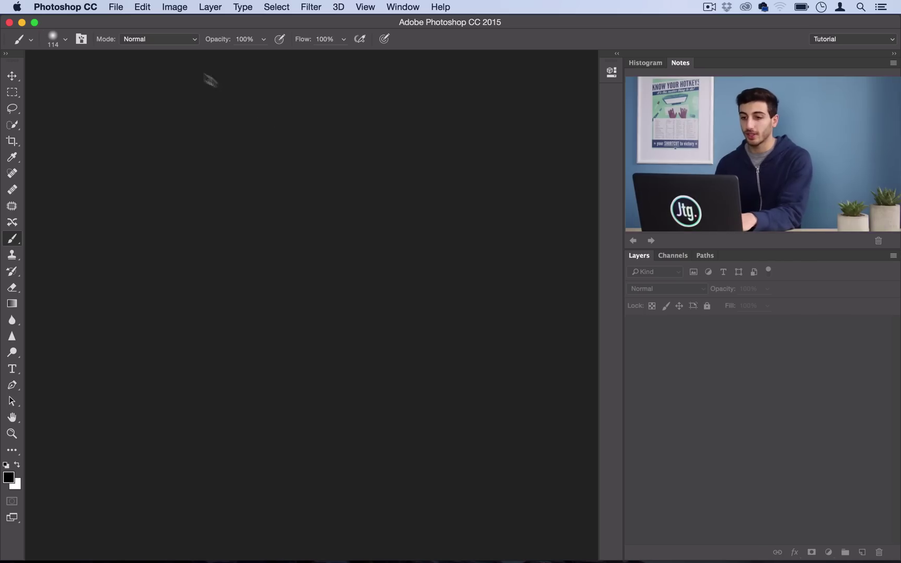
# - Create a new white document via File > New, 1080 × 1080 pixels at 300 ppi
pyautogui.click(116, 7)
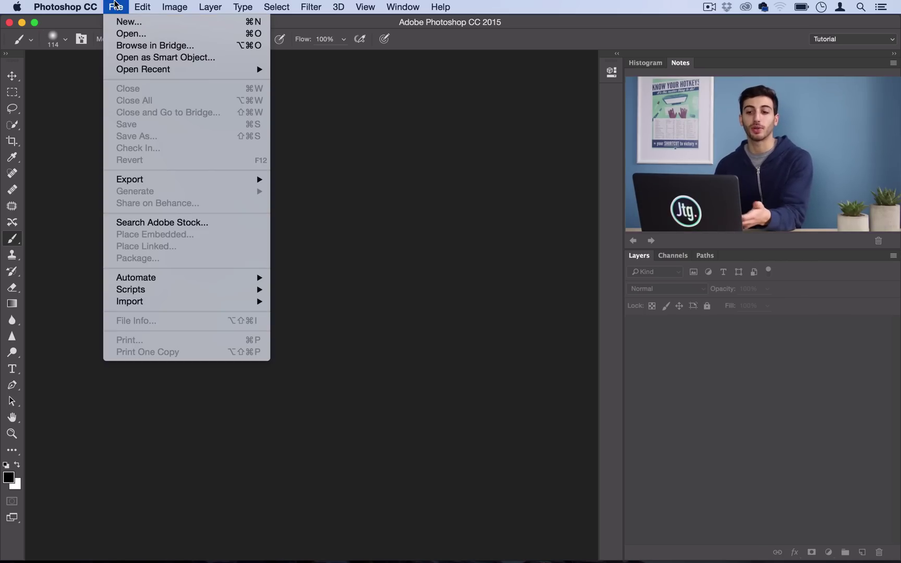
pyautogui.click(129, 23)
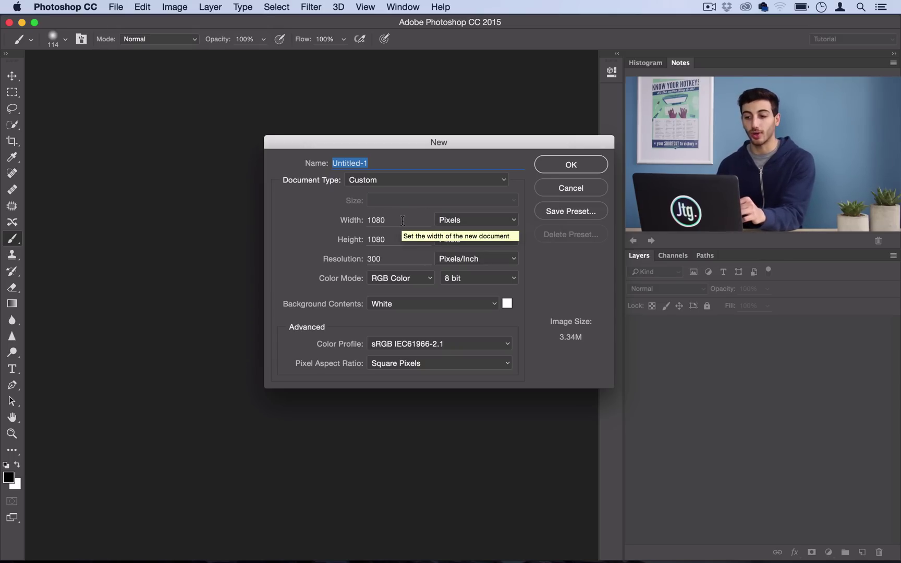
pyautogui.press('Tab')
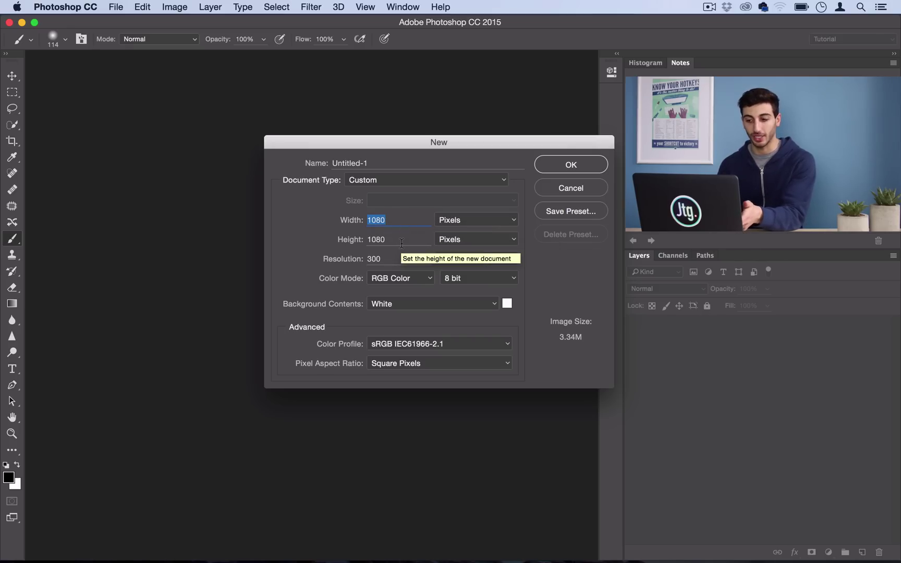
pyautogui.press('Tab')
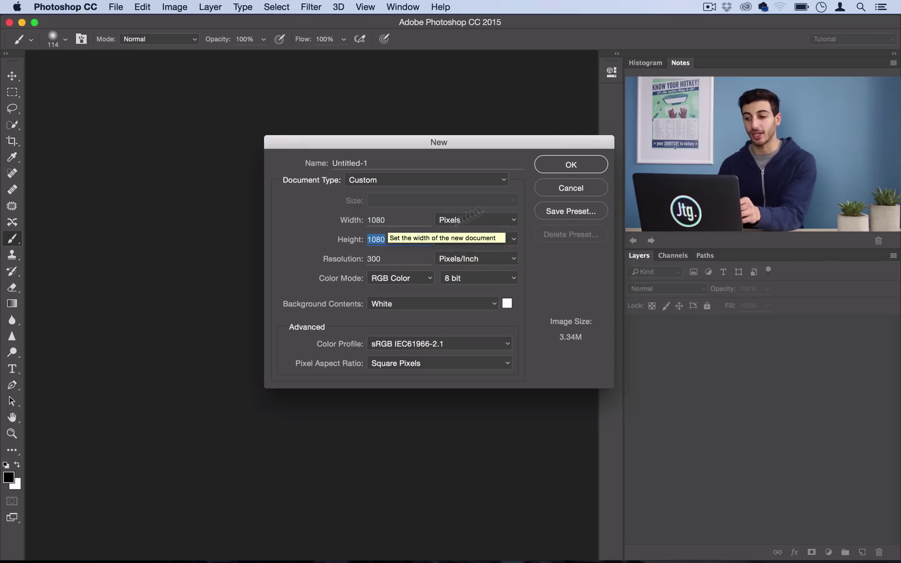
pyautogui.click(576, 162)
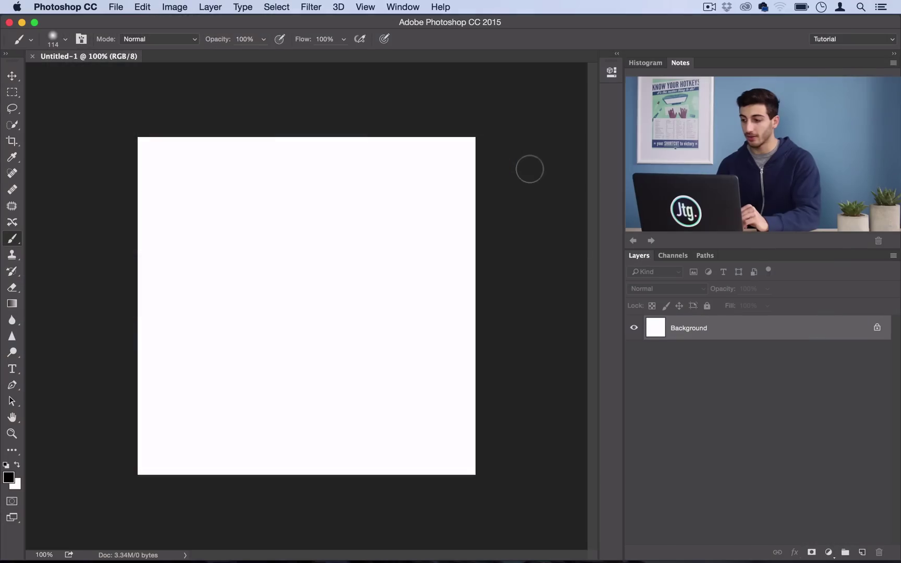
# - Add a Solid Color fill layer named Color Fill 1 above the Background
pyautogui.click(218, 5)
pyautogui.moveTo(245, 151)
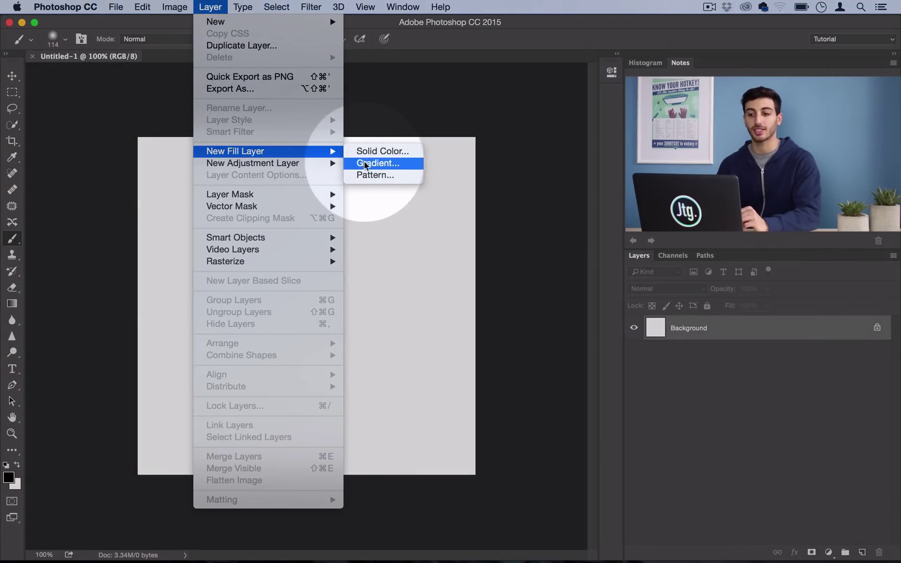
pyautogui.click(376, 151)
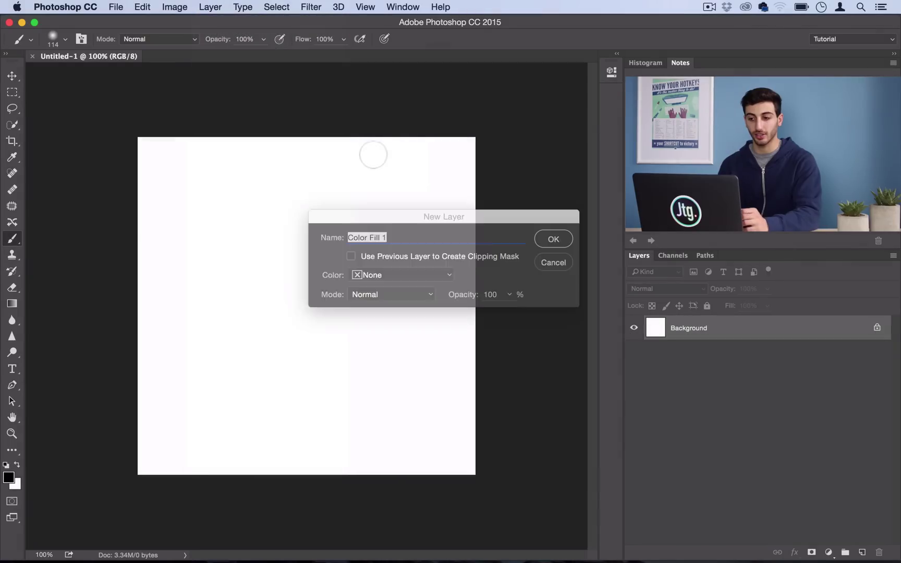
pyautogui.click(546, 241)
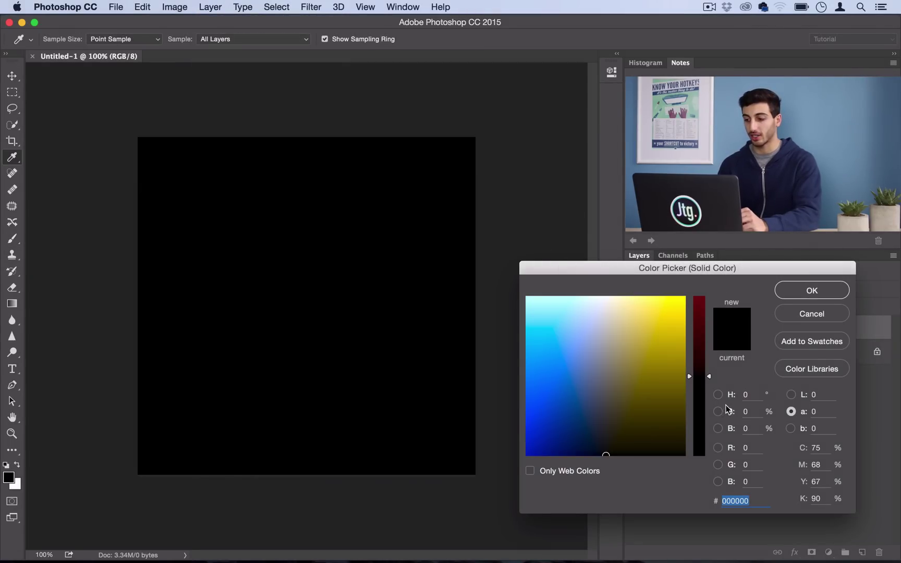
pyautogui.click(719, 395)
pyautogui.moveTo(626, 272); pyautogui.dragTo(387, 311)
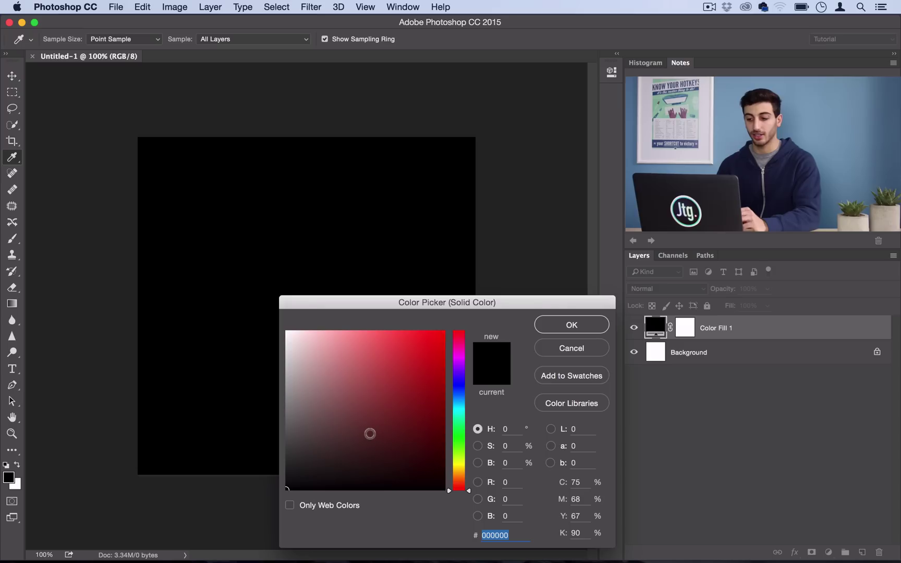
# - Pick a pale yellow for the fill by shifting the hue from red to yellow
pyautogui.moveTo(370, 434)
pyautogui.mouseDown()
pyautogui.moveTo(439, 324)
pyautogui.moveTo(451, 325)
pyautogui.mouseUp()
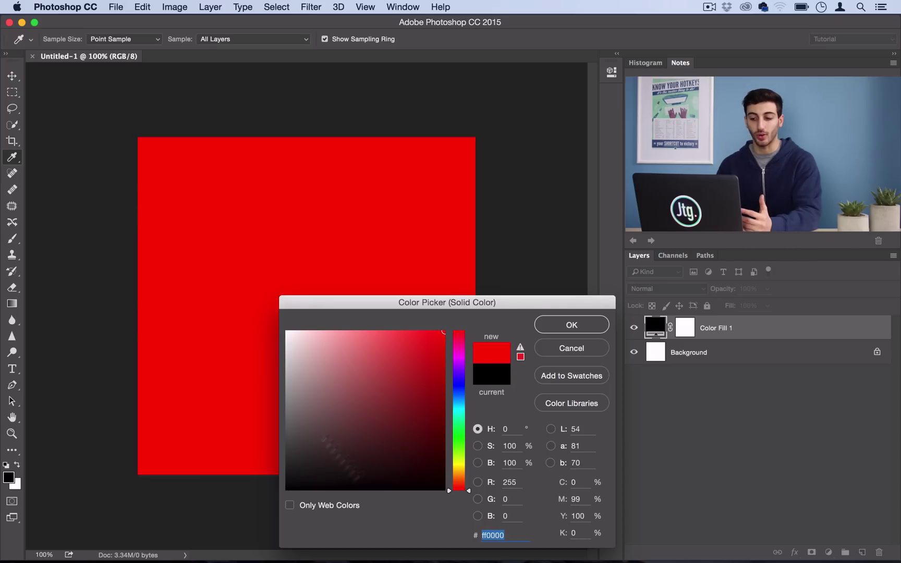
pyautogui.click(462, 467)
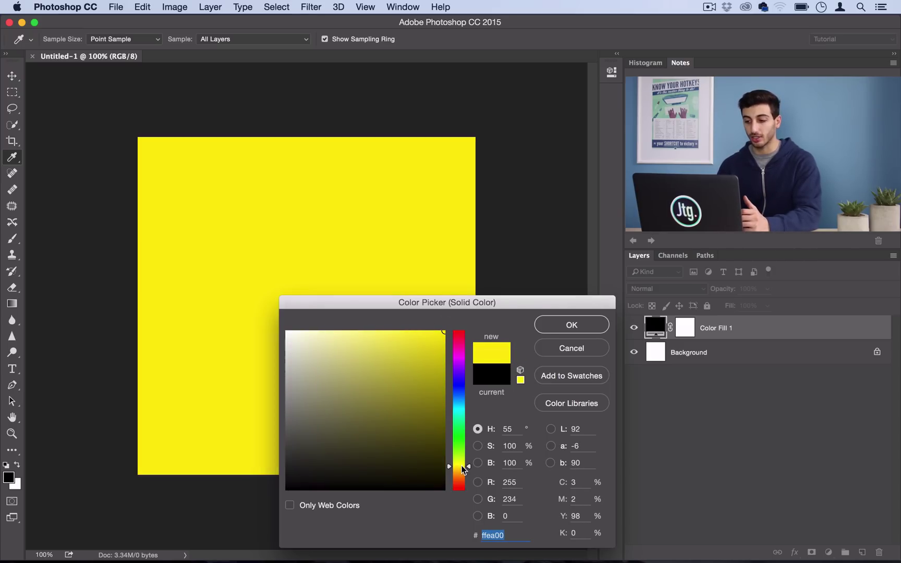
pyautogui.moveTo(409, 346)
pyautogui.mouseDown()
pyautogui.moveTo(374, 324)
pyautogui.moveTo(377, 332)
pyautogui.mouseUp()
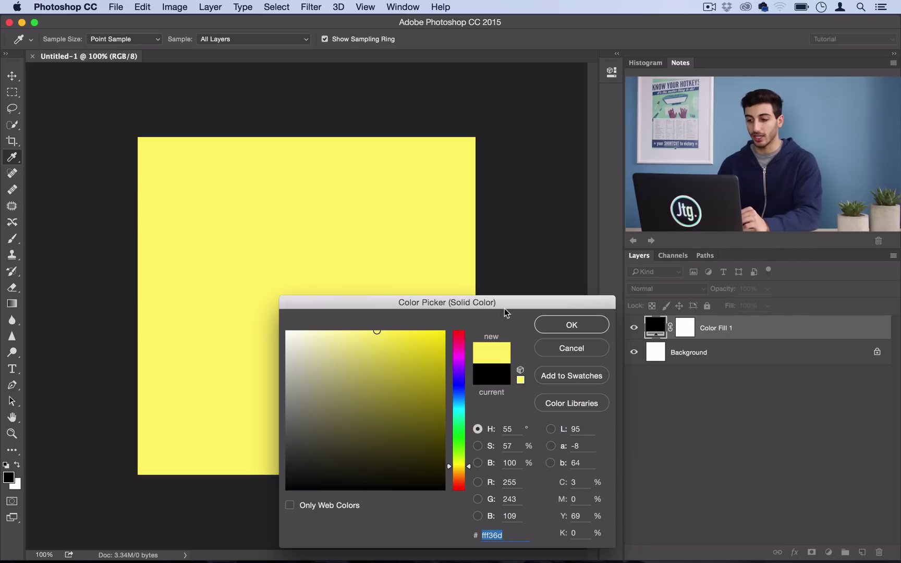
pyautogui.moveTo(514, 307); pyautogui.dragTo(494, 302)
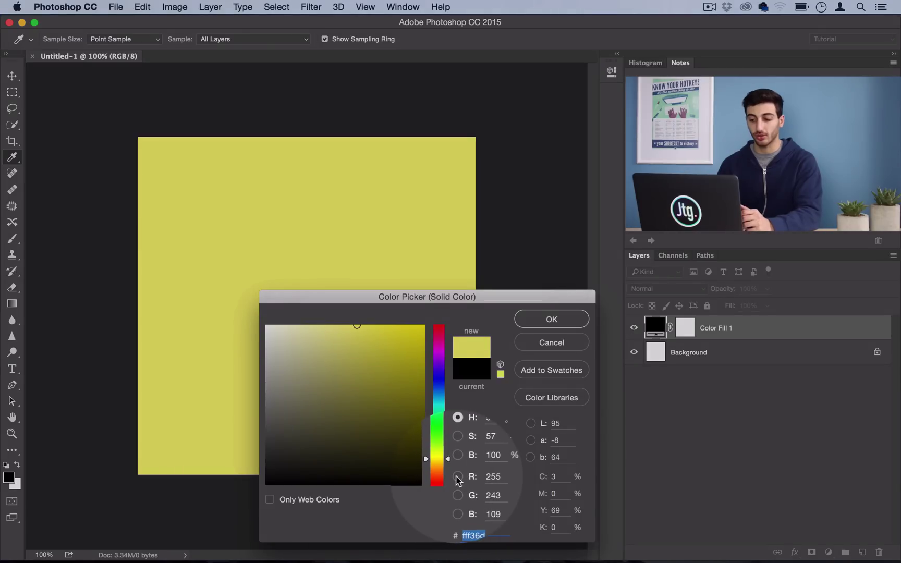
# - Fine-tune the pale yellow in the green-channel view until it reads #fff36e
pyautogui.click(459, 477)
pyautogui.click(458, 494)
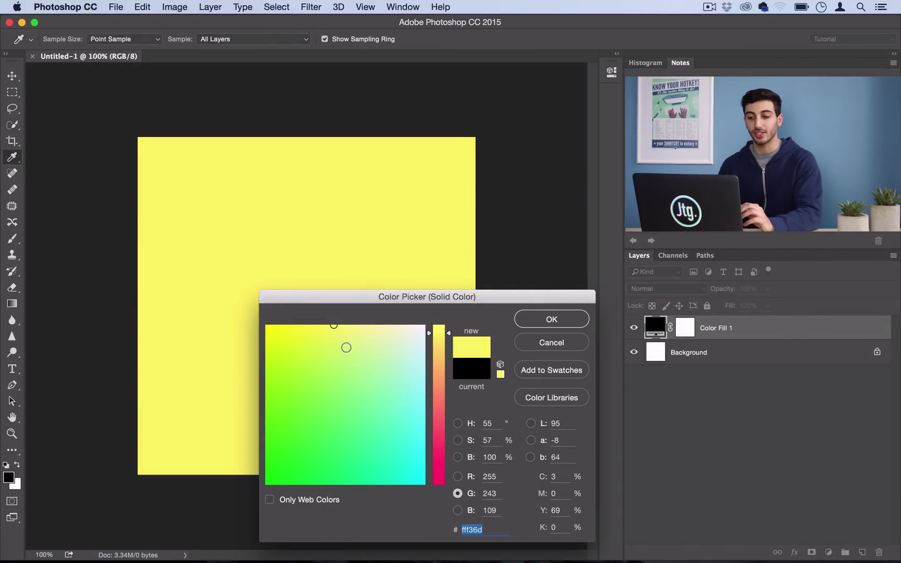
pyautogui.moveTo(339, 342); pyautogui.dragTo(341, 334)
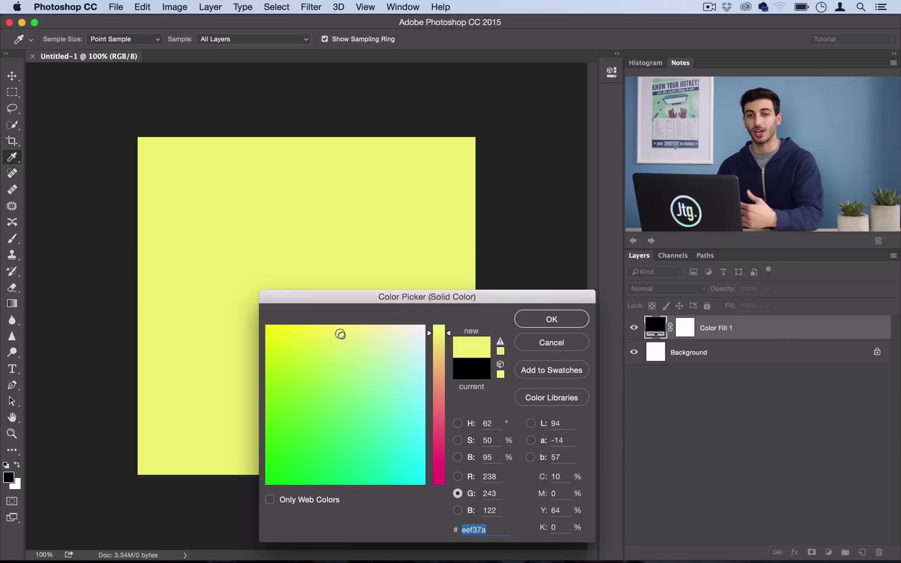
pyautogui.click(458, 423)
pyautogui.click(458, 493)
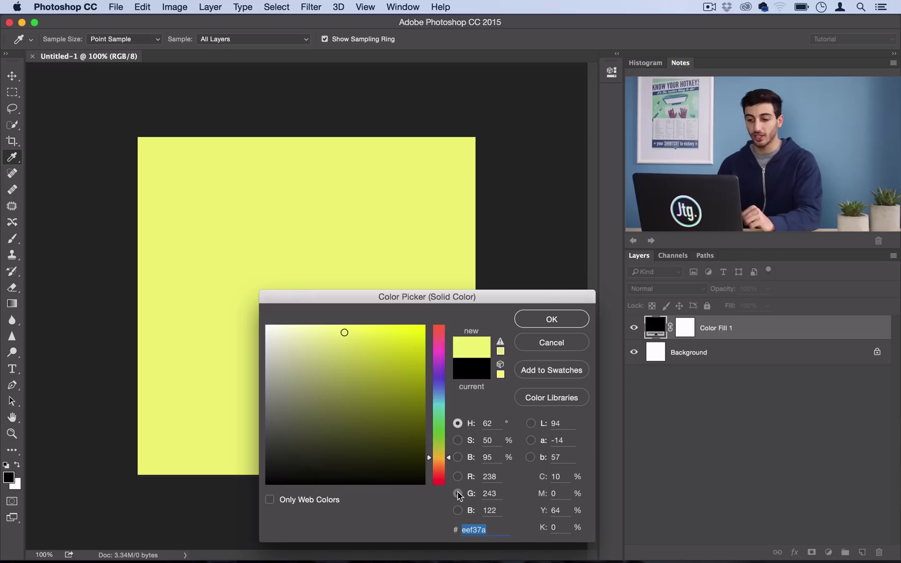
pyautogui.moveTo(342, 333); pyautogui.dragTo(339, 321)
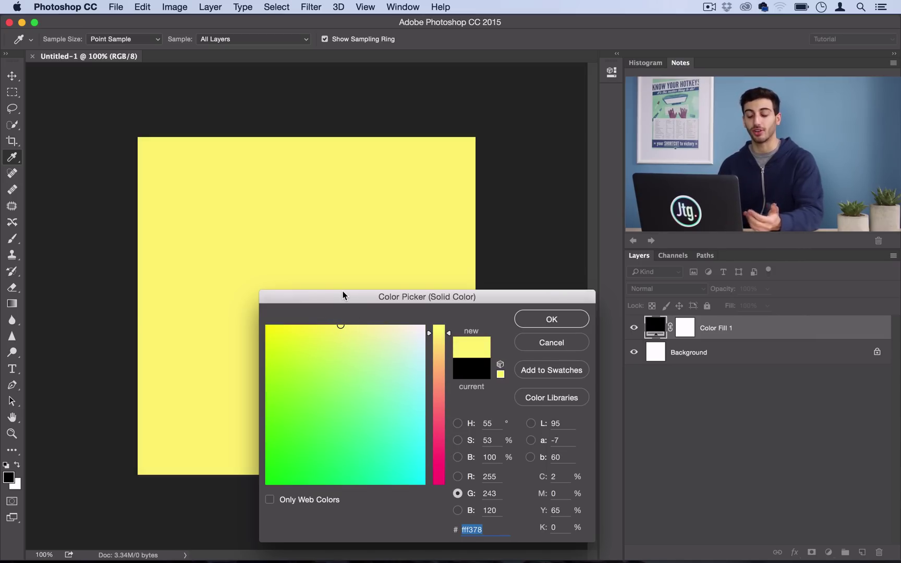
pyautogui.moveTo(342, 323); pyautogui.dragTo(334, 325)
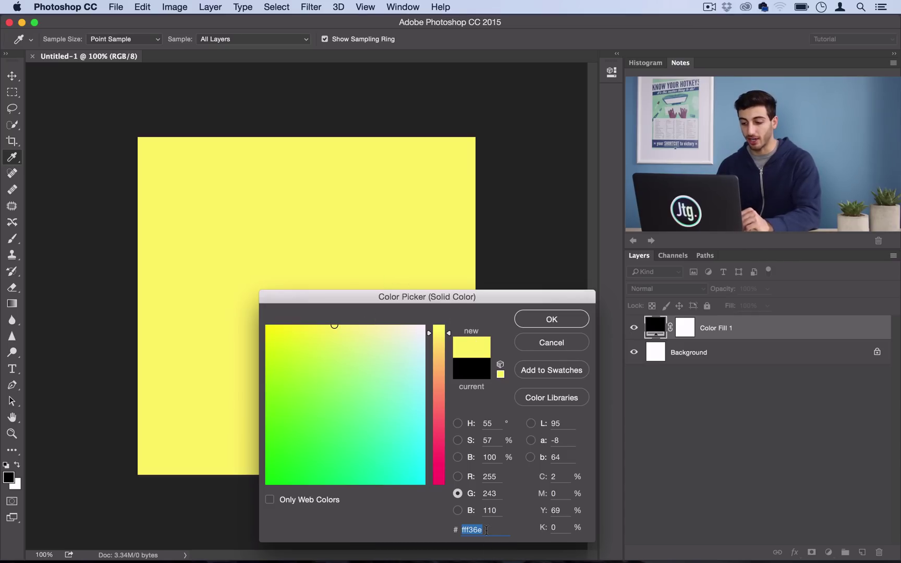
# - Confirm the yellow fill and type 'HI' in Alte Haas Grotesk Bold near the canvas centre
pyautogui.click(568, 319)
pyautogui.press('b')
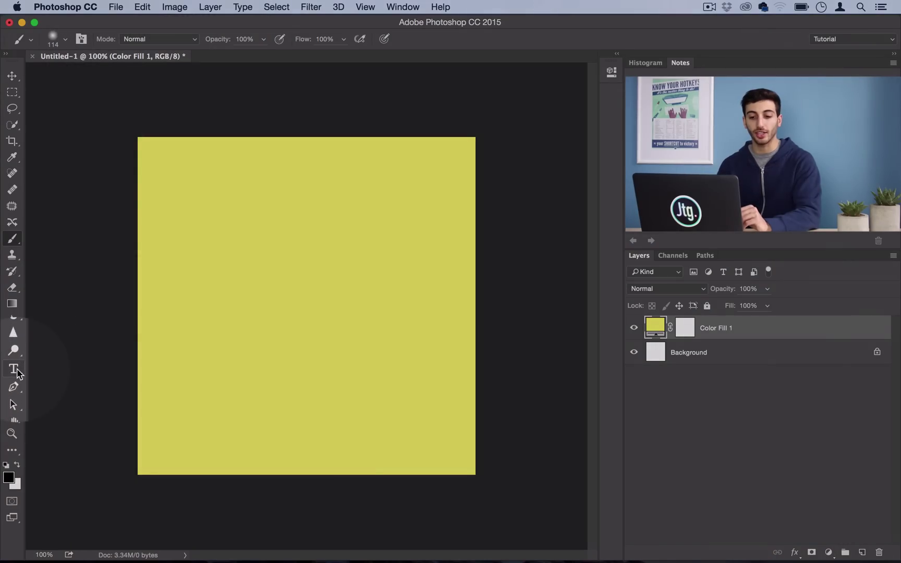
pyautogui.moveTo(17, 372); pyautogui.dragTo(52, 366)
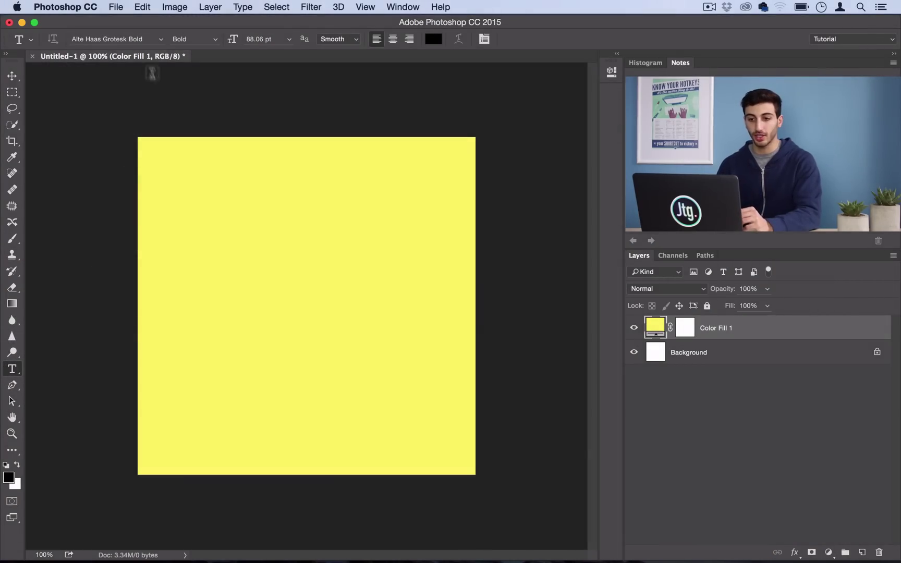
pyautogui.click(159, 43)
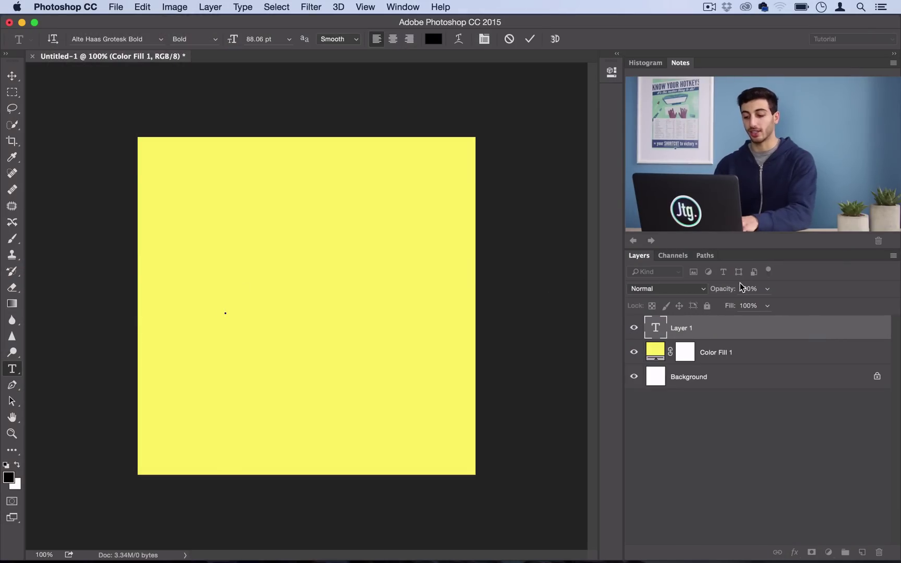
pyautogui.write('HI')
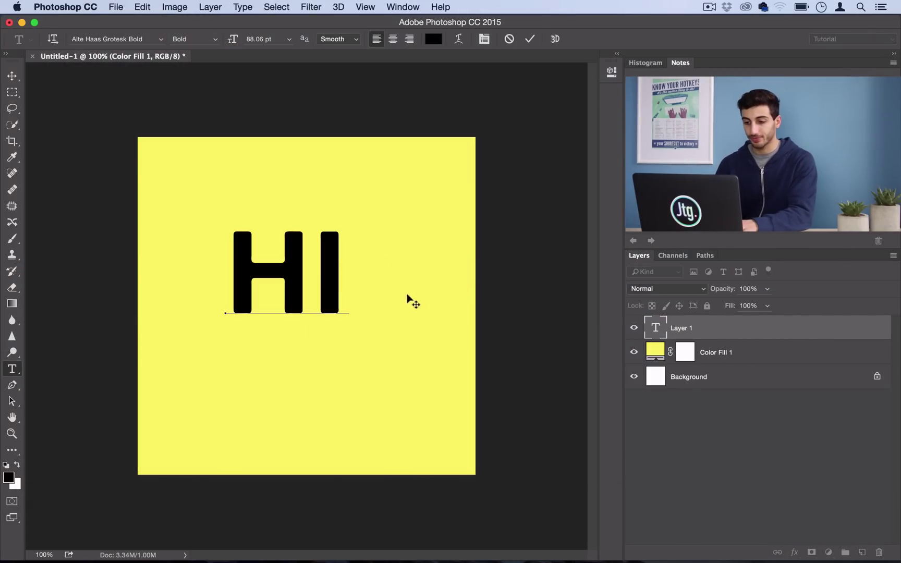
pyautogui.moveTo(410, 300); pyautogui.dragTo(425, 322)
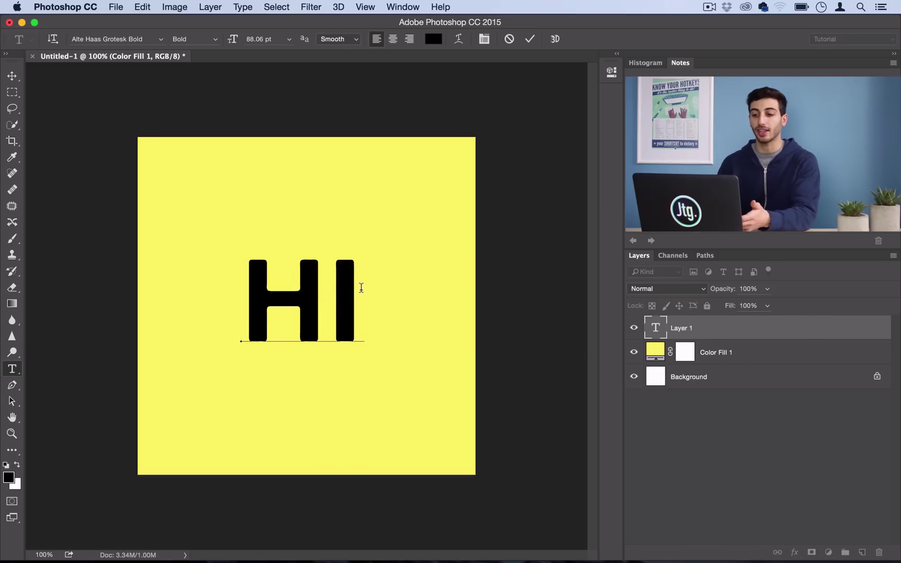
# - Make the HI letters white by resetting and swapping the colours, then commit the text
pyautogui.moveTo(361, 288); pyautogui.dragTo(77, 286)
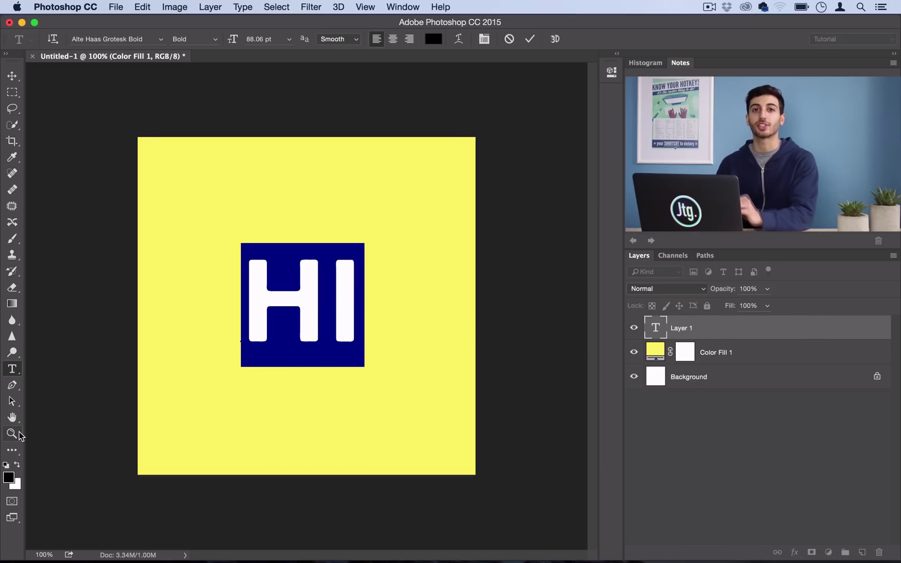
pyautogui.click(17, 471)
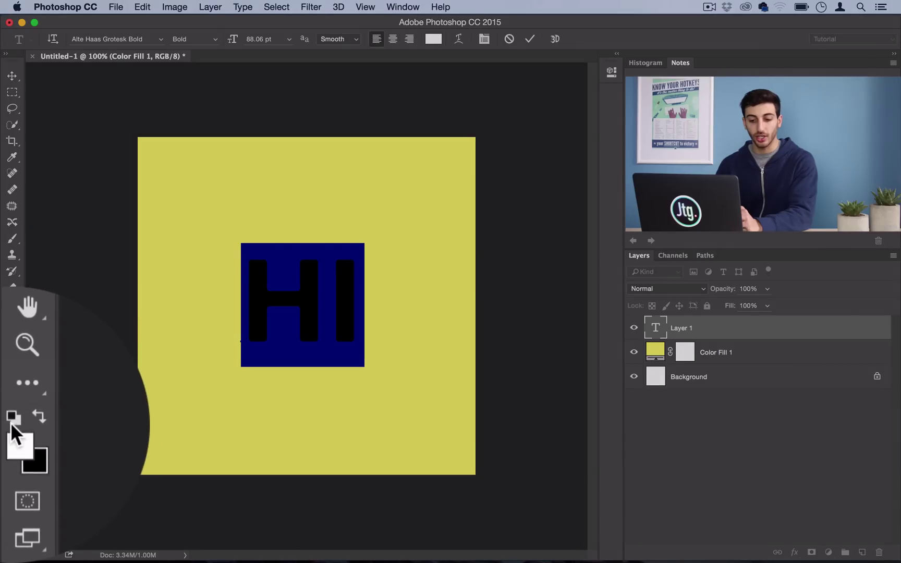
pyautogui.click(11, 423)
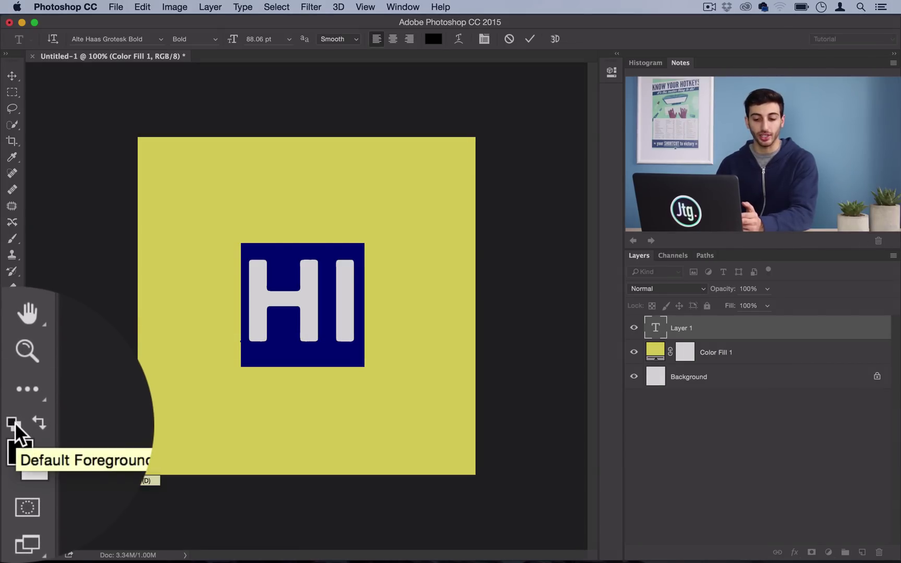
pyautogui.click(42, 425)
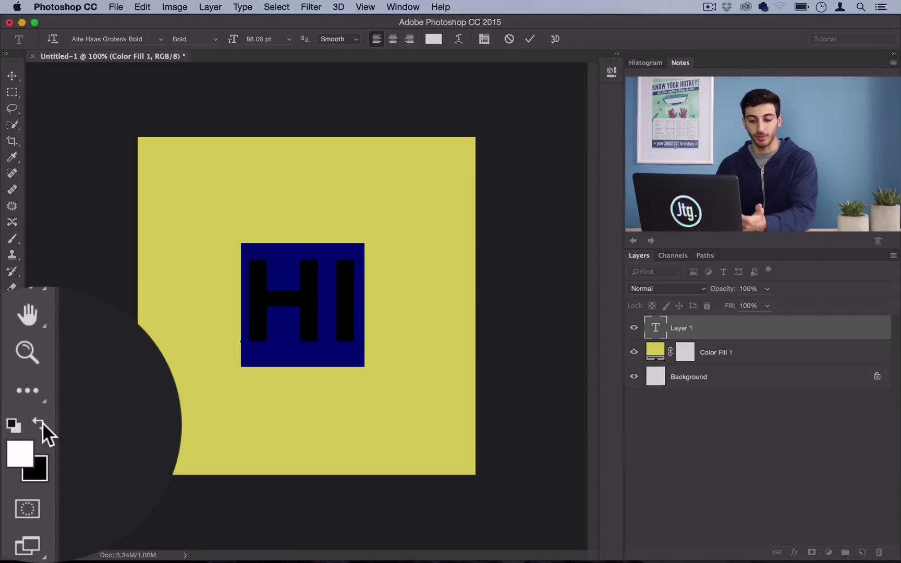
pyautogui.click(303, 296)
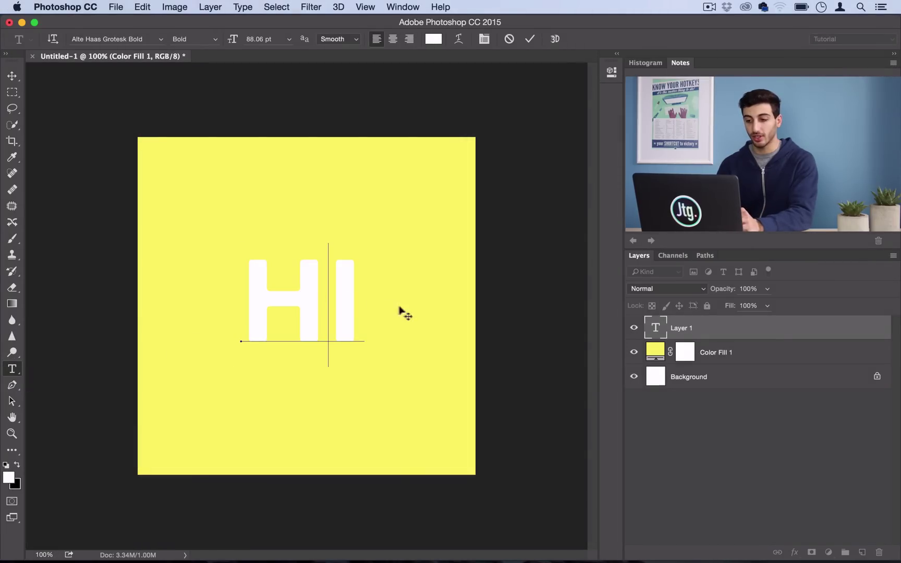
pyautogui.moveTo(357, 298); pyautogui.dragTo(112, 281)
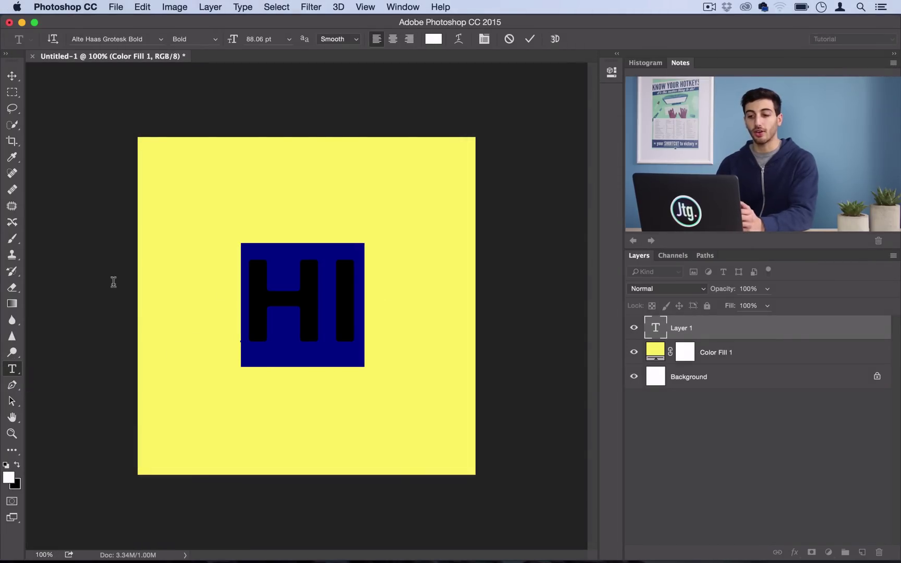
pyautogui.click(713, 326)
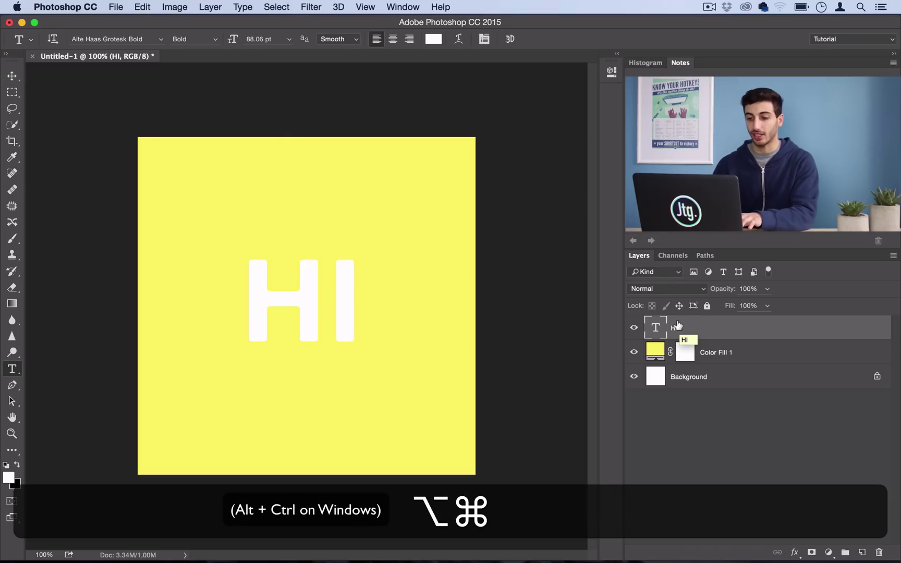
# - Duplicate the HI layer repeatedly with one-pixel up and right nudges until HI copy 90 exists
pyautogui.press('alt+super+Up')
pyautogui.press('alt+super+Right')
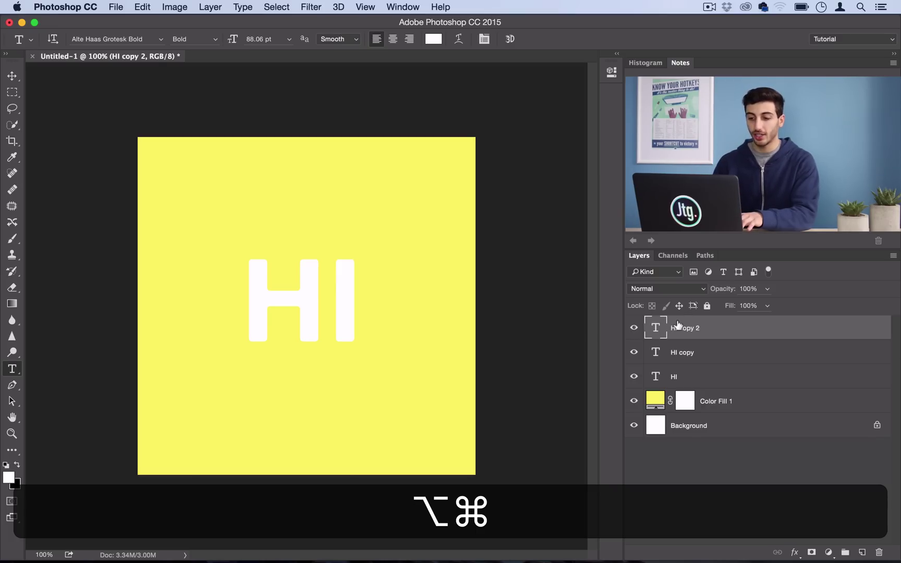
pyautogui.press('alt+super+Right')
pyautogui.press('alt+super+Right')
pyautogui.press('alt+super+Right')
pyautogui.press('alt+super+Right')
pyautogui.press('alt+super+Up')
pyautogui.press('alt+super+Up')
pyautogui.press('alt+super+Up')
pyautogui.press('alt+super+Up')
pyautogui.press('alt+super+Up')
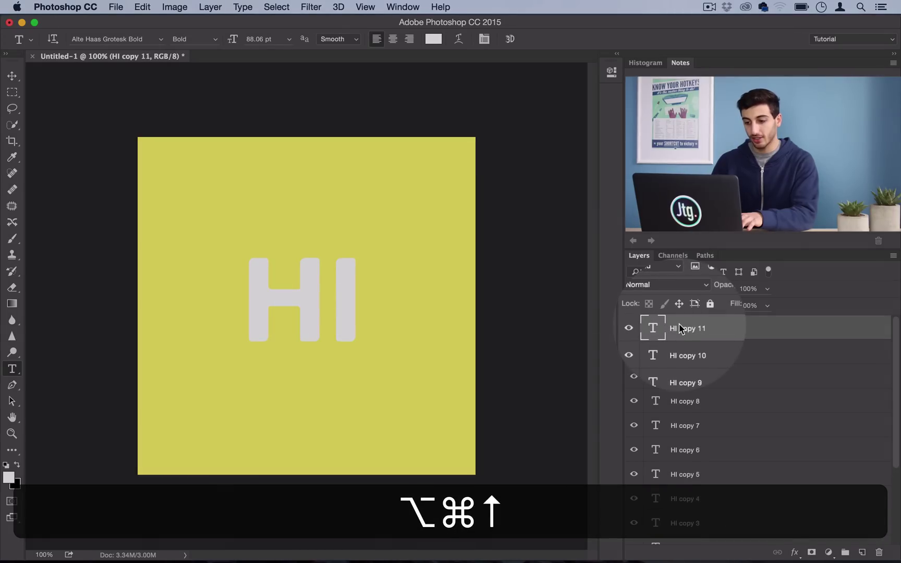
pyautogui.press('alt+super+Right')
pyautogui.press('alt+super+Right')
pyautogui.press('alt+super+Right')
pyautogui.press('alt+super+Right')
pyautogui.press('alt+super+Right')
pyautogui.press('alt+super+Up')
pyautogui.press('alt+super+Up')
pyautogui.press('alt+super+Up')
pyautogui.press('alt+super+Up')
pyautogui.press('alt+super+Up')
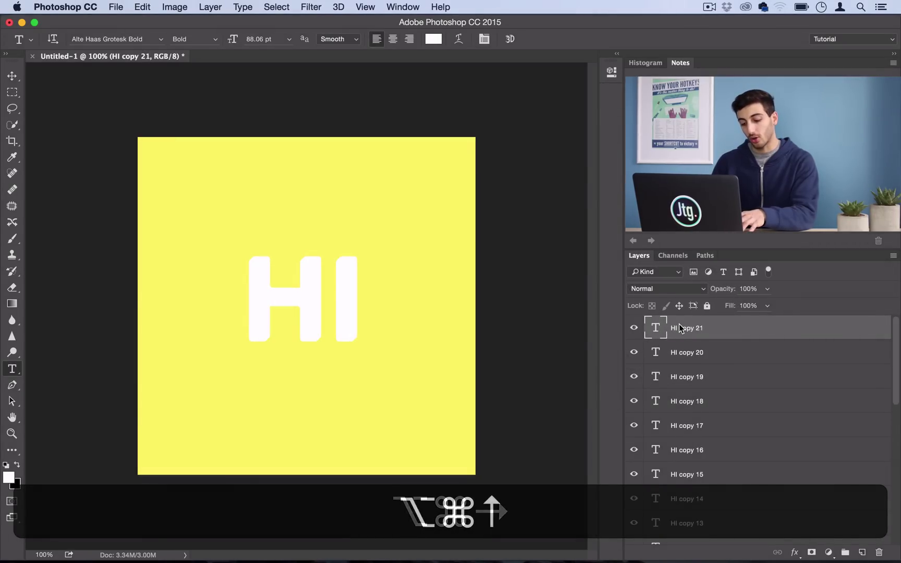
pyautogui.press('alt+super+Right')
pyautogui.press('alt+super+Right')
pyautogui.press('alt+super+Right')
pyautogui.press('alt+super+Right')
pyautogui.press('alt+super+Up')
pyautogui.press('alt+super+Up')
pyautogui.press('alt+super+Up')
pyautogui.press('alt+super+Up')
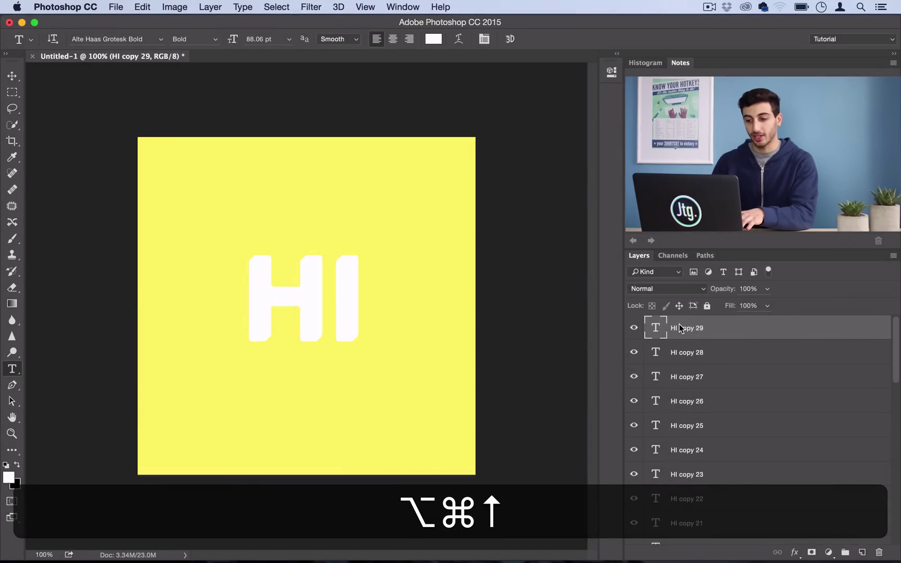
pyautogui.press('alt+super+Up')
pyautogui.press('alt+super+Up')
pyautogui.press('alt+super+Up')
pyautogui.press('alt+super+Right')
pyautogui.press('alt+super+Right')
pyautogui.press('alt+super+Right')
pyautogui.press('alt+super+Right')
pyautogui.press('alt+super+Up')
pyautogui.press('alt+super+Up')
pyautogui.press('alt+super+Up')
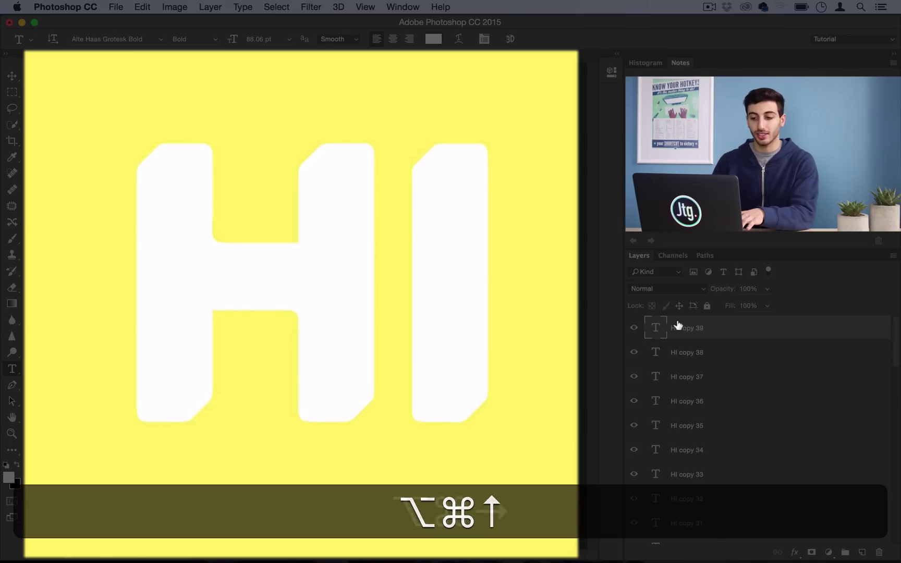
pyautogui.press('alt+super+Right')
pyautogui.press('alt+super+Right')
pyautogui.press('alt+super+Right')
pyautogui.press('alt+super+Right')
pyautogui.press('alt+super+Right')
pyautogui.press('alt+super+Up')
pyautogui.press('alt+super+Up')
pyautogui.press('alt+super+Up')
pyautogui.press('alt+super+Up')
pyautogui.press('alt+super+Up')
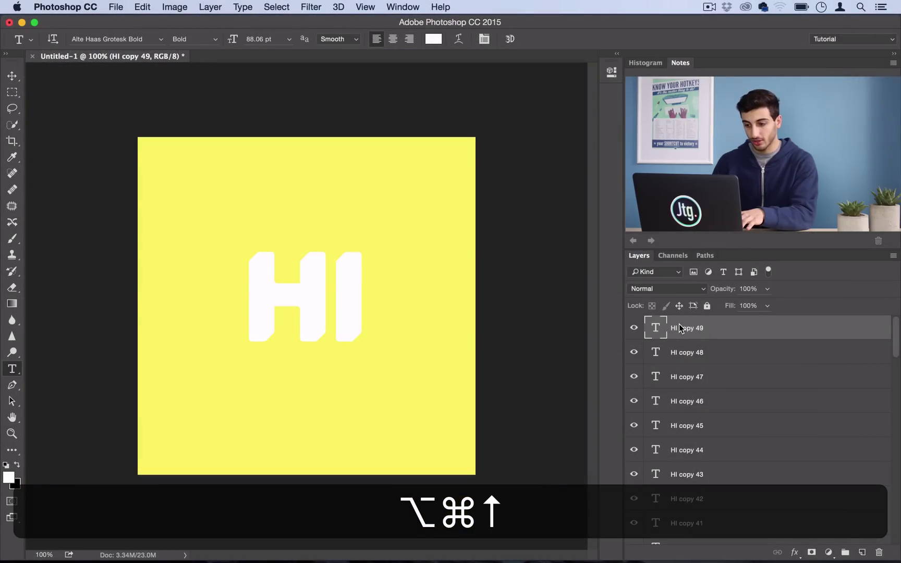
pyautogui.press('alt+super+Up')
pyautogui.press('alt+super+Up')
pyautogui.press('alt+super+Up')
pyautogui.press('alt+super+Up')
pyautogui.press('alt+super+Up')
pyautogui.press('alt+super+Up')
pyautogui.press('alt+super+Up')
pyautogui.press('alt+super+Up')
pyautogui.press('alt+super+Up')
pyautogui.press('alt+super+Up')
pyautogui.press('alt+super+Up')
pyautogui.press('alt+super+Up')
pyautogui.press('alt+super+Up')
pyautogui.press('alt+super+Up')
pyautogui.press('alt+super+Up')
pyautogui.press('alt+super+Up')
pyautogui.press('alt+super+Up')
pyautogui.press('alt+super+Up')
pyautogui.press('alt+super+Up')
pyautogui.press('alt+super+Up')
pyautogui.press('alt+super+Right')
pyautogui.press('alt+super+Right')
pyautogui.press('alt+super+Right')
pyautogui.press('alt+super+Right')
pyautogui.press('alt+super+Right')
pyautogui.press('alt+super+Right')
pyautogui.press('alt+super+Right')
pyautogui.press('alt+super+Right')
pyautogui.press('alt+super+Right')
pyautogui.press('alt+super+Right')
pyautogui.press('alt+super+Right')
pyautogui.press('alt+super+Right')
pyautogui.press('alt+super+Right')
pyautogui.press('alt+super+Right')
pyautogui.press('alt+super+Right')
pyautogui.press('alt+super+Right')
pyautogui.press('alt+super+Right')
pyautogui.press('alt+super+Right')
pyautogui.press('alt+super+Right')
pyautogui.press('alt+super+Right')
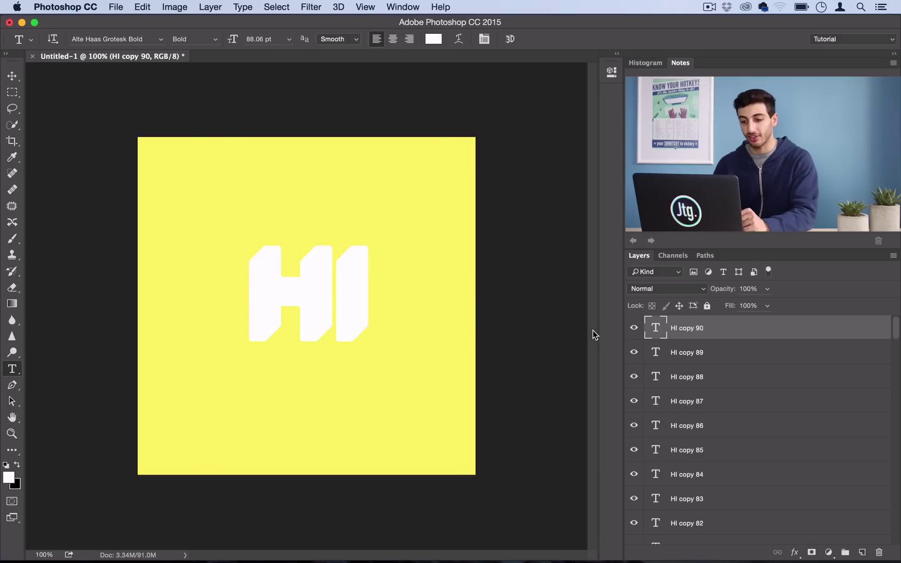
# - Select the layers from HI copy 89 down to the original HI and merge them into one
pyautogui.click(691, 351)
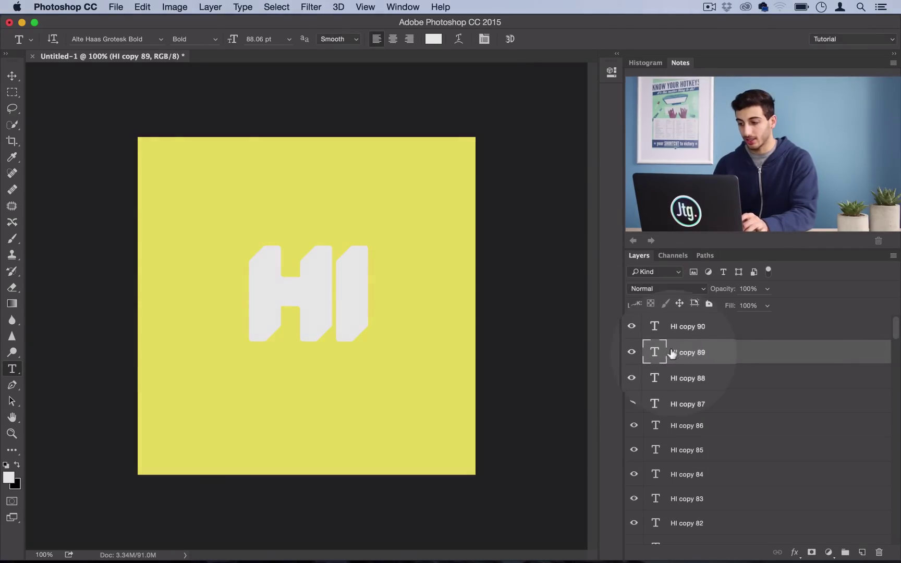
pyautogui.scroll(-3, 676, 351)
pyautogui.scroll(-20, 676, 351)
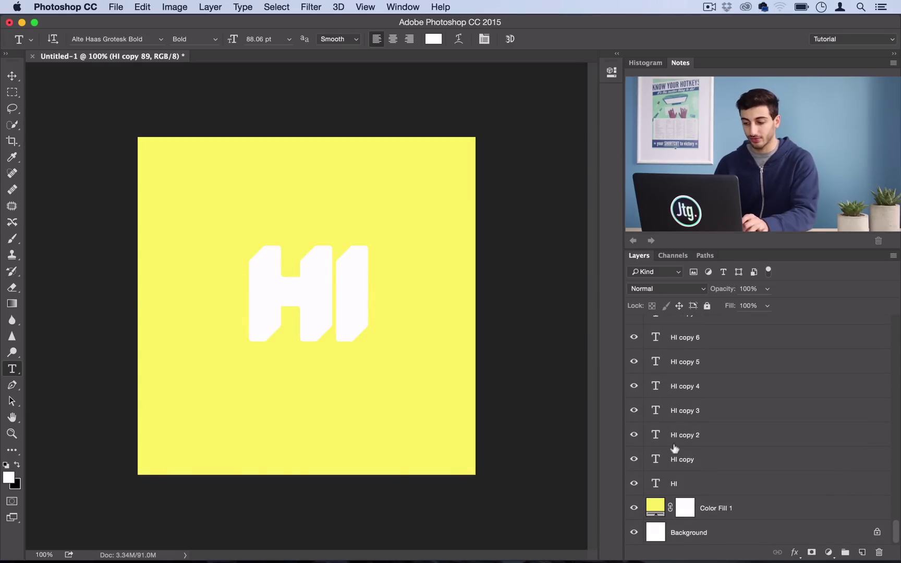
pyautogui.keyDown('shift'); pyautogui.click(672, 477); pyautogui.keyUp('shift')
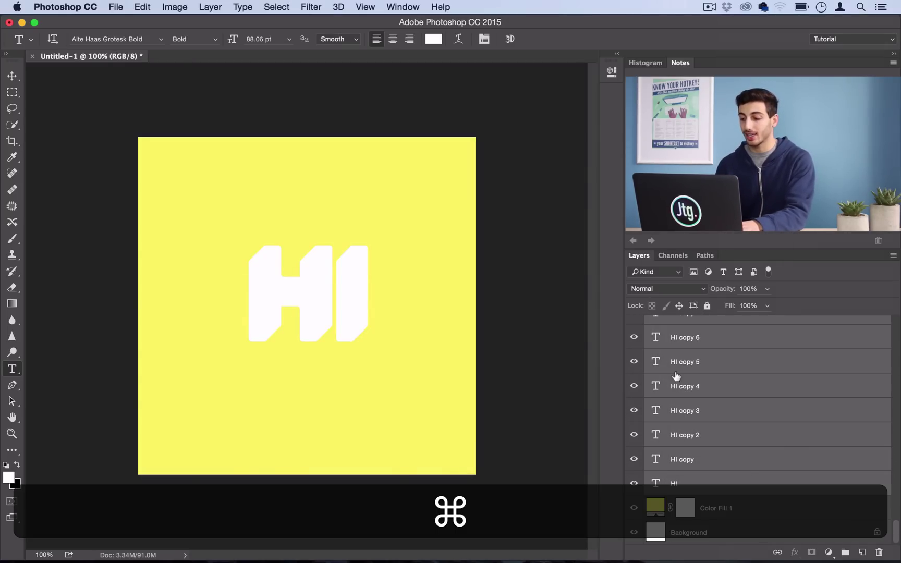
pyautogui.press('super+e')
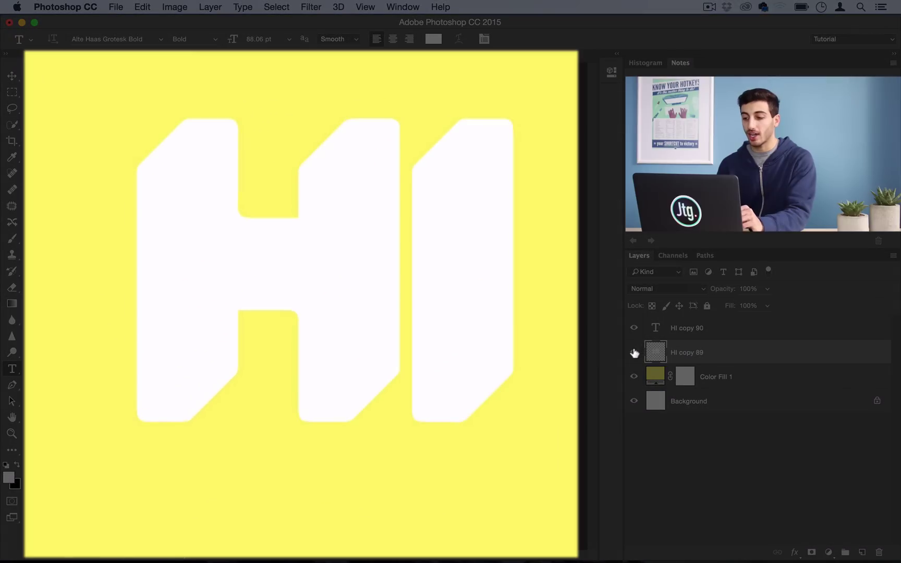
pyautogui.click(634, 352)
pyautogui.click(634, 352)
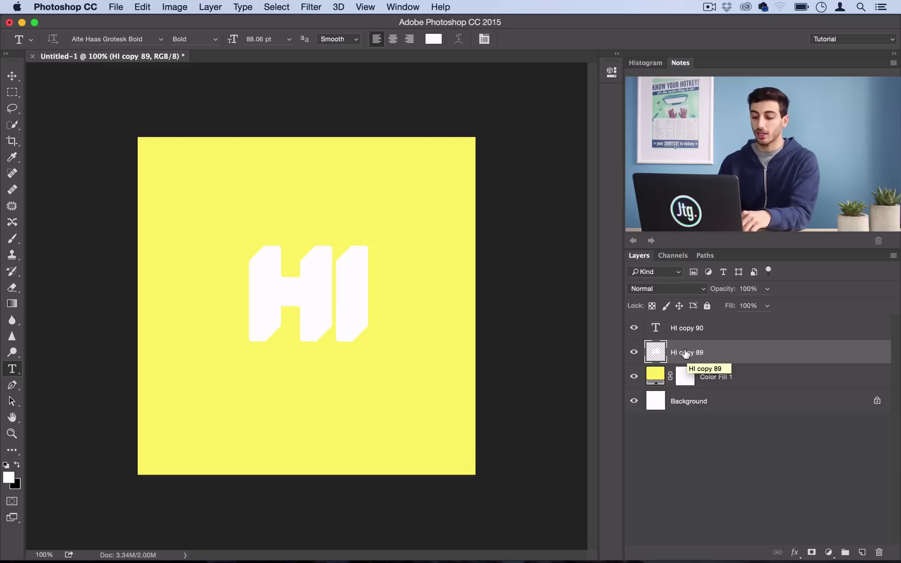
# - Invert the merged HI copy 89 layer with Cmd+I so the extrusion turns black
pyautogui.press('super+i')
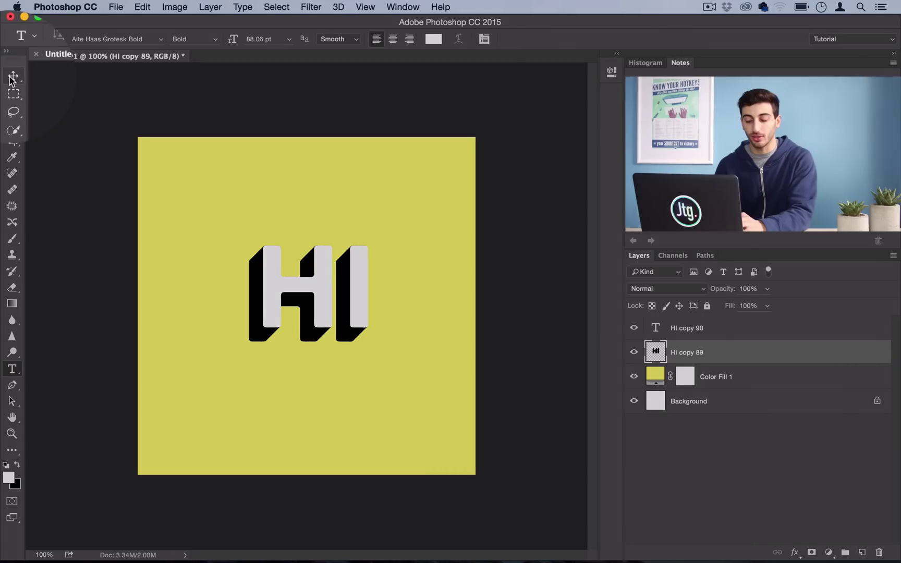
# - Nudge the black shadow a pixel down, left and up, then move it with HI copy 90 toward centre
pyautogui.click(12, 76)
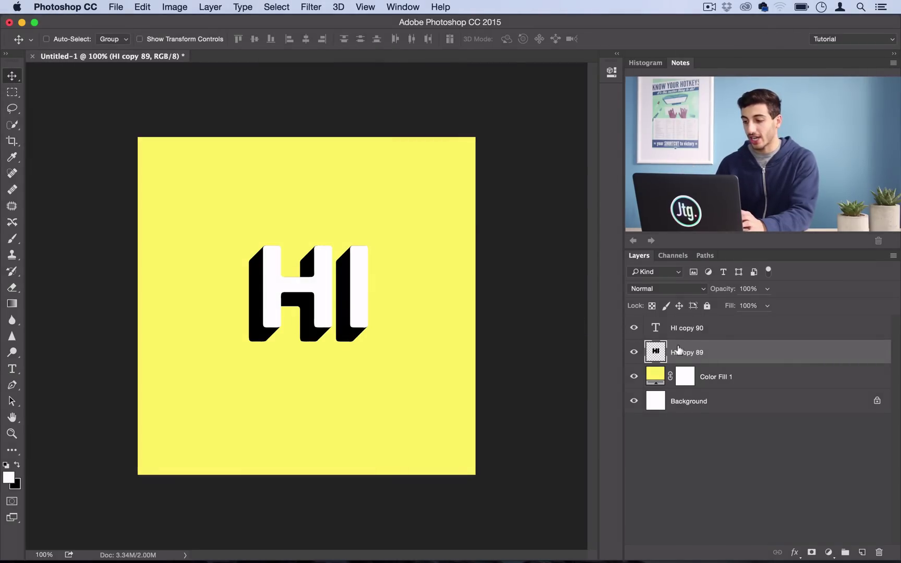
pyautogui.press('Down')
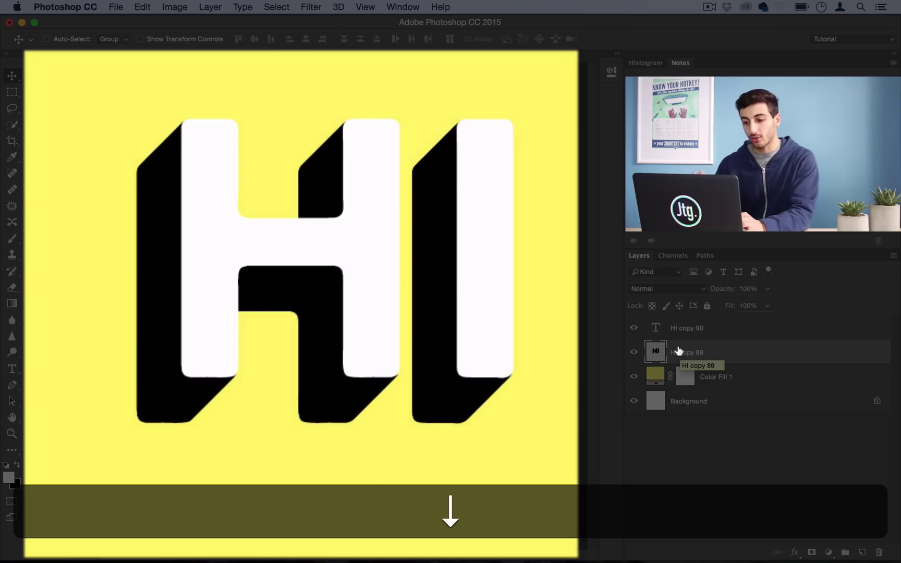
pyautogui.press('Left')
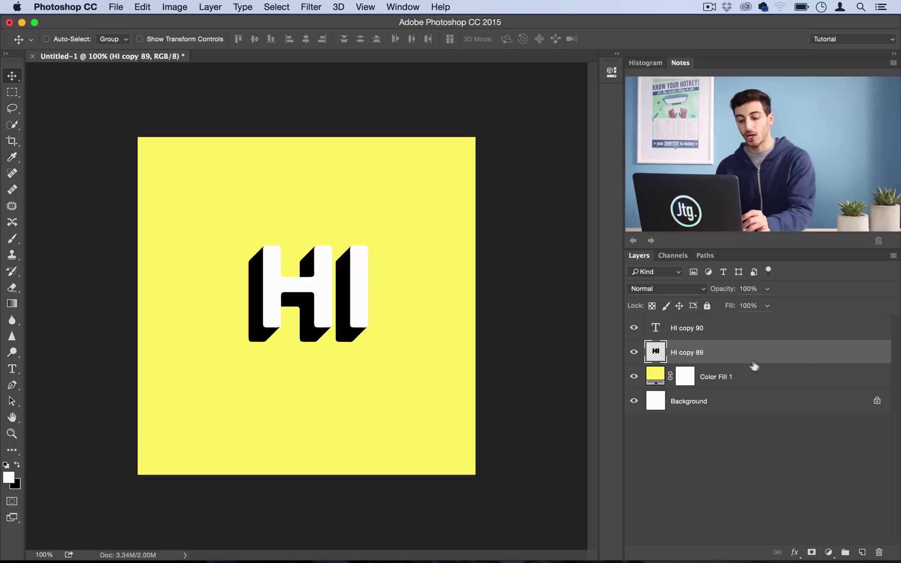
pyautogui.press('Up')
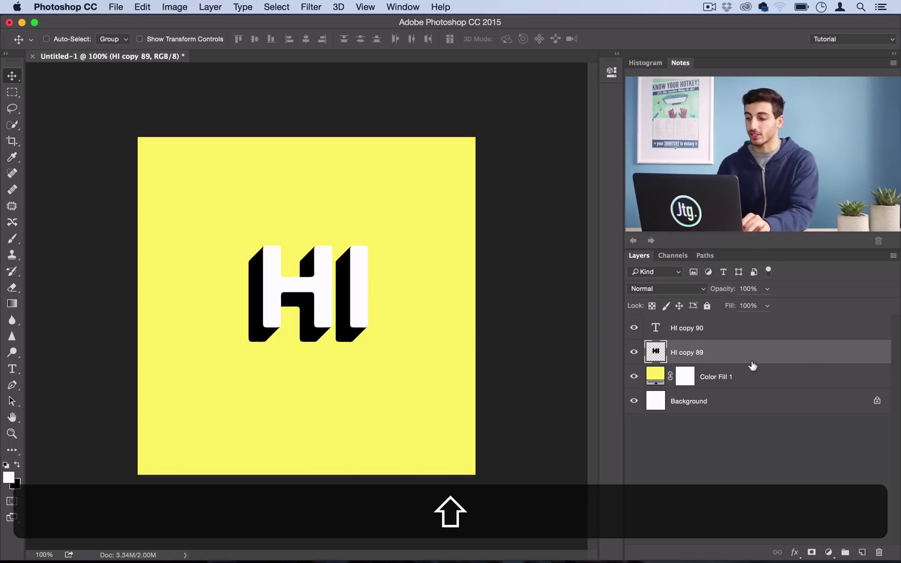
pyautogui.keyDown('shift'); pyautogui.click(692, 329); pyautogui.keyUp('shift')
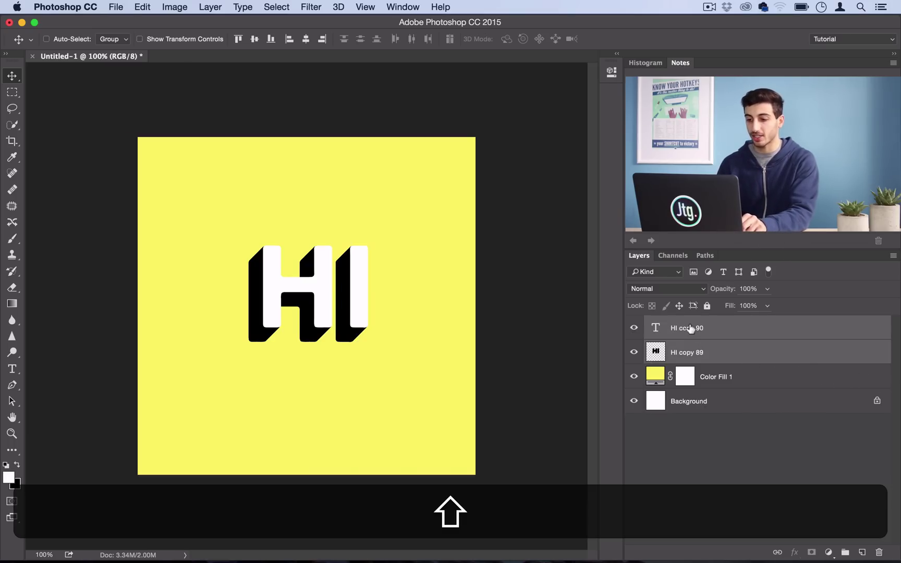
pyautogui.moveTo(322, 258)
pyautogui.mouseDown()
pyautogui.moveTo(329, 257)
pyautogui.moveTo(317, 274)
pyautogui.mouseUp()
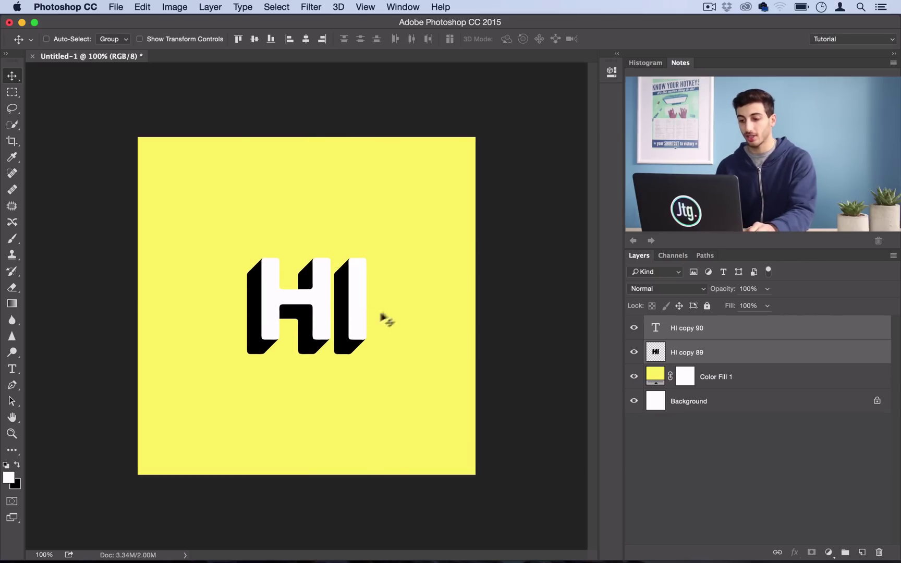